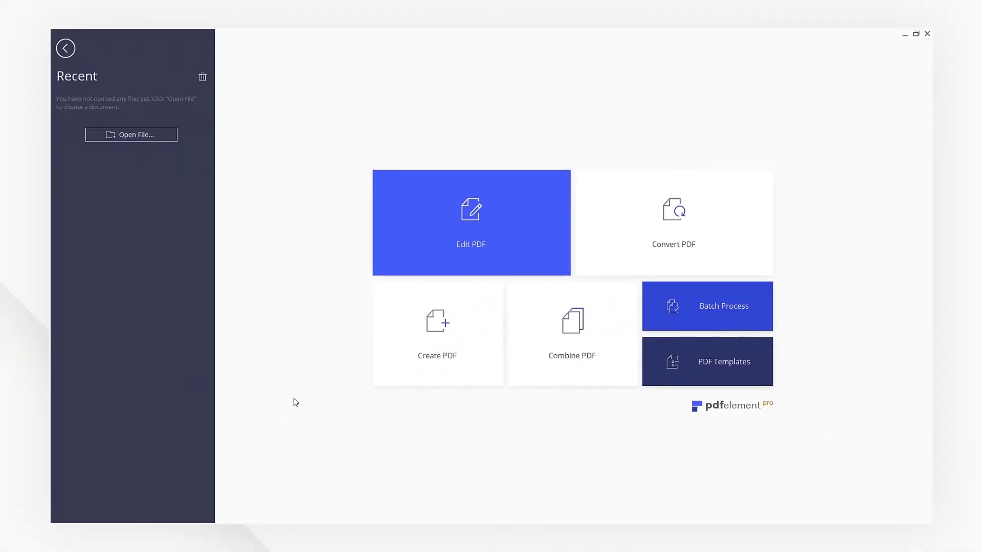
- Create a PDF from the desktop picture Sample image.jpg, producing Sample image_1
{"action": "left_click", "coordinate": [432, 379]}
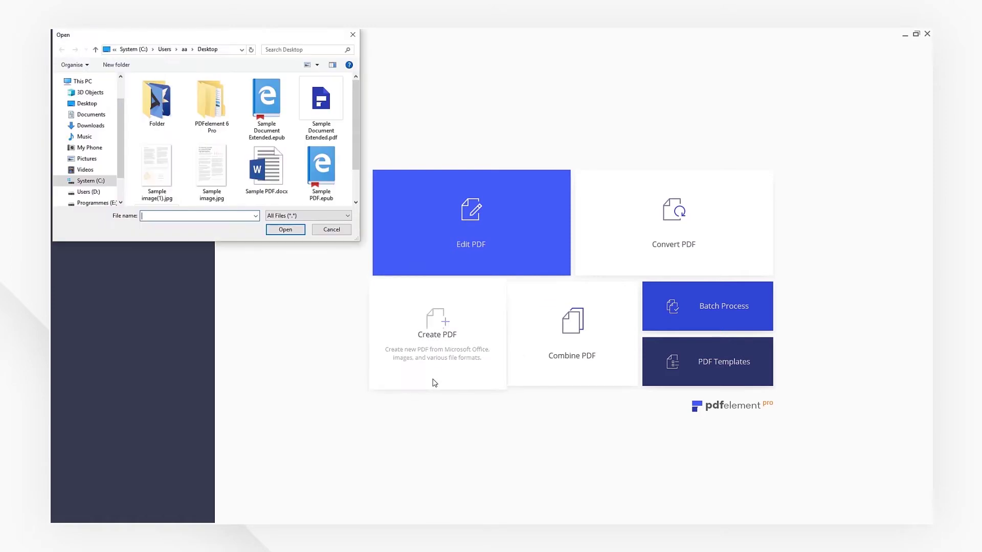
{"action": "left_click", "coordinate": [210, 184]}
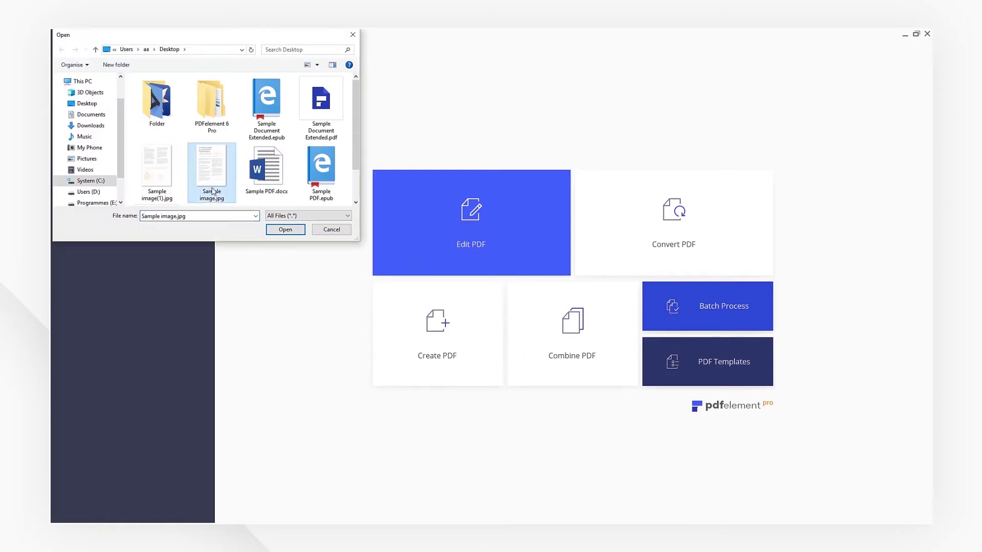
{"action": "left_click", "coordinate": [267, 232]}
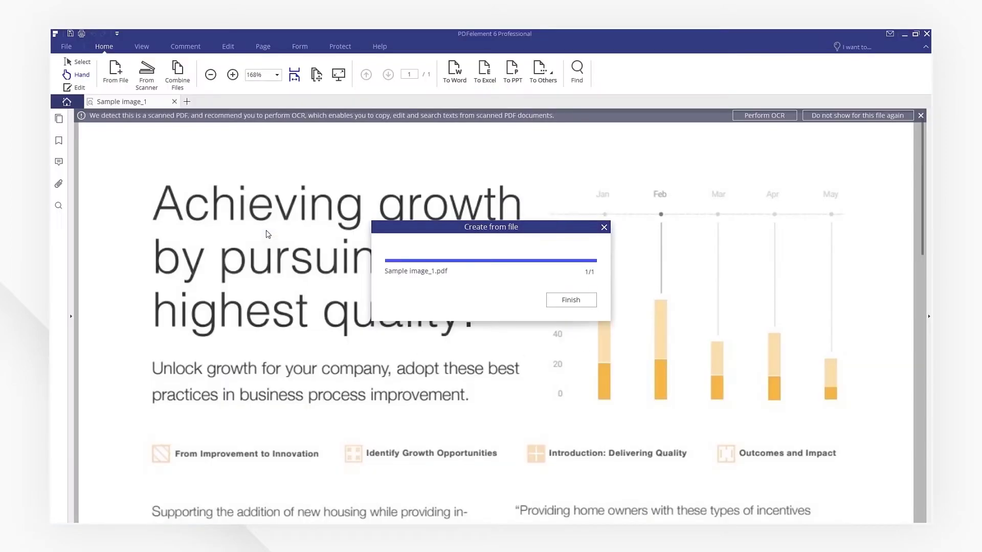
- Save the image-based PDF to Documents as Sample_Image_1_1.pdf
{"action": "left_click", "coordinate": [569, 301]}
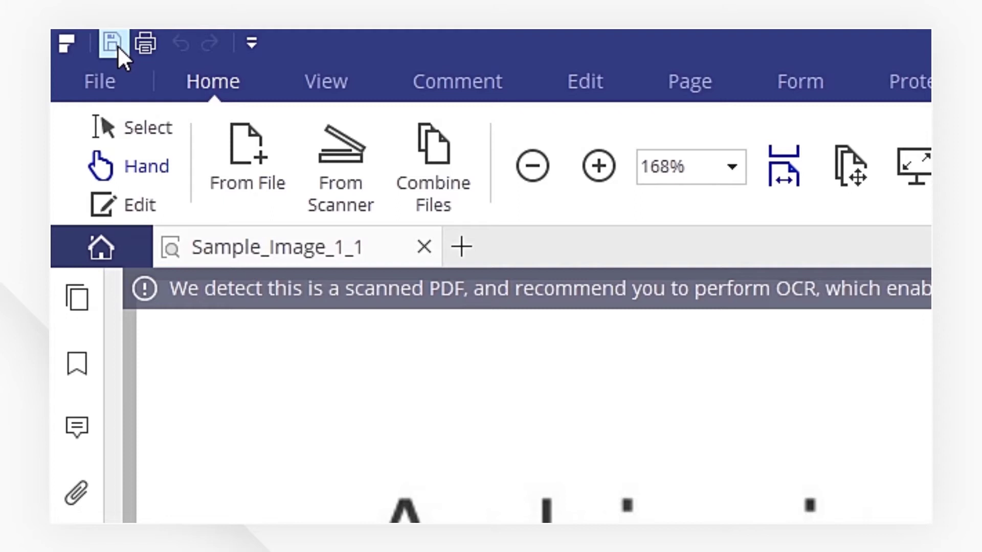
{"action": "left_click", "coordinate": [116, 44]}
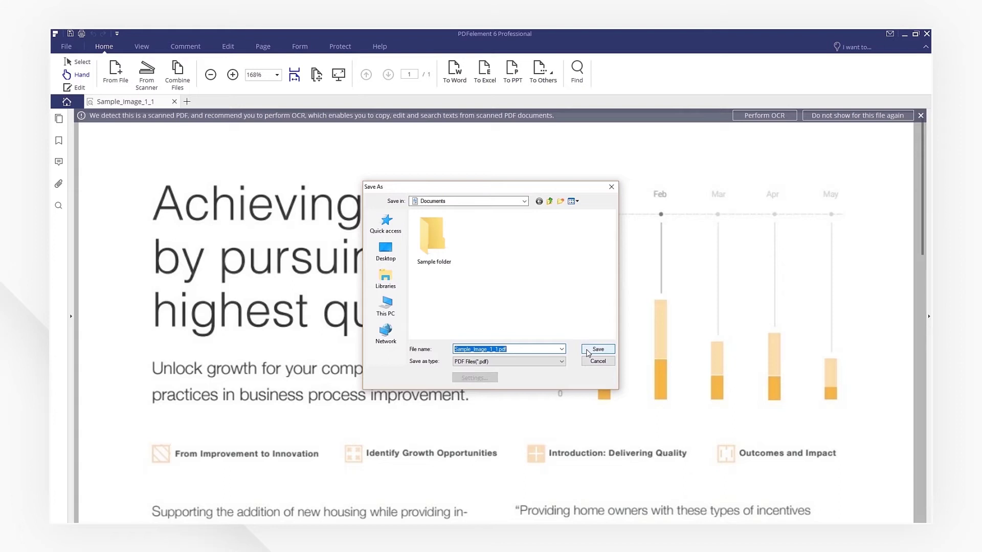
{"action": "left_click", "coordinate": [589, 350]}
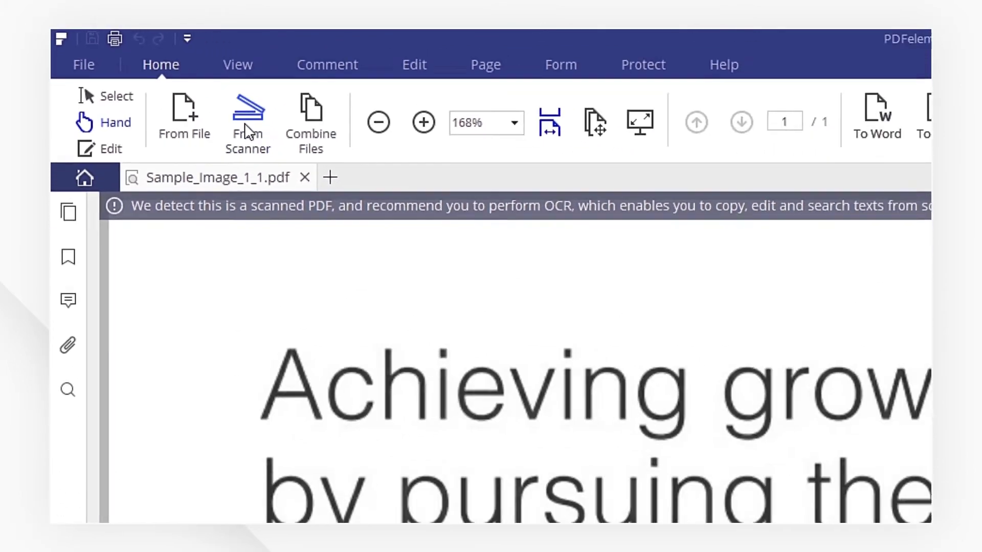
- Start a PDF from scanner with WIA-ONEPLUS A3010 as the device
{"action": "left_click", "coordinate": [248, 131]}
{"action": "left_click", "coordinate": [430, 184]}
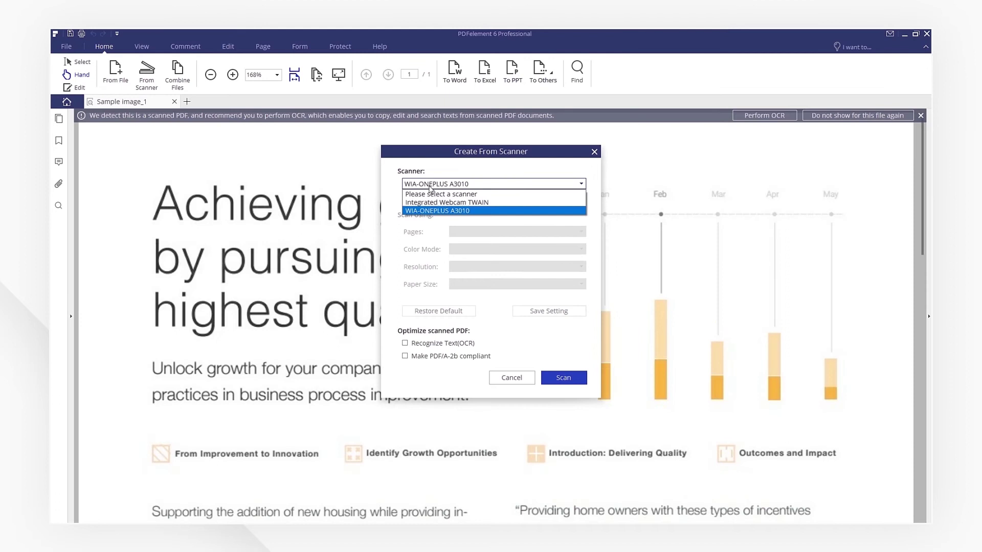
{"action": "left_click", "coordinate": [430, 211]}
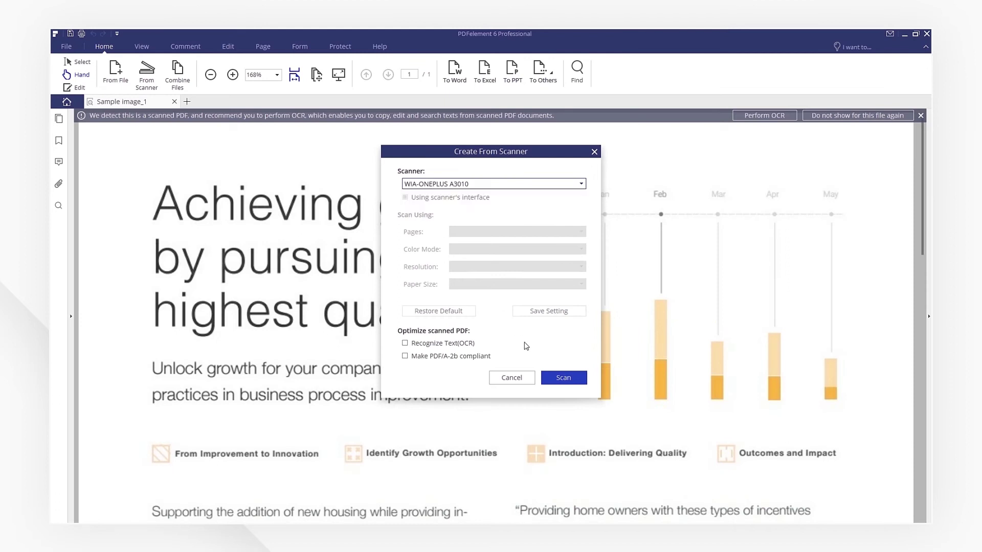
- Scan two pictures from the phone as pages one and two
{"action": "left_click", "coordinate": [549, 380]}
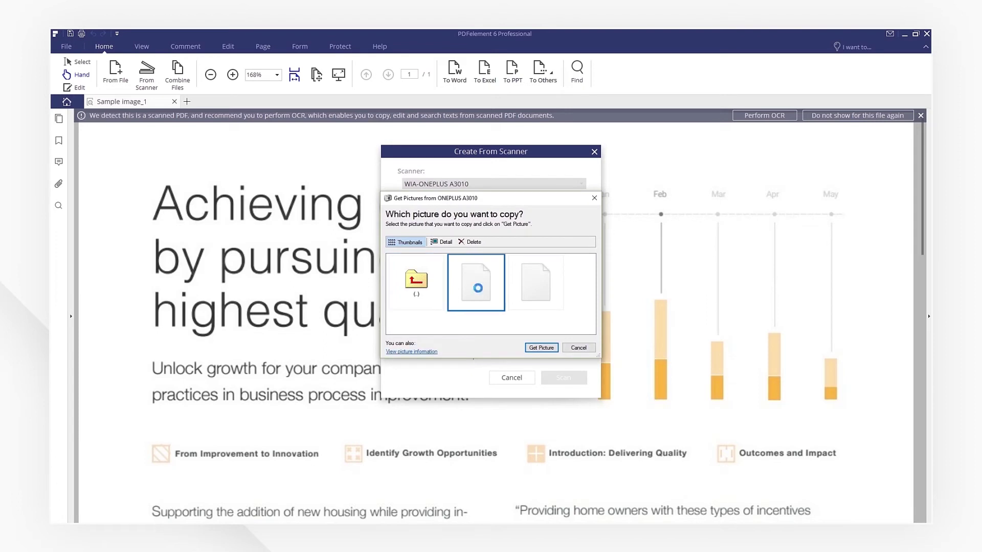
{"action": "left_click", "coordinate": [535, 349]}
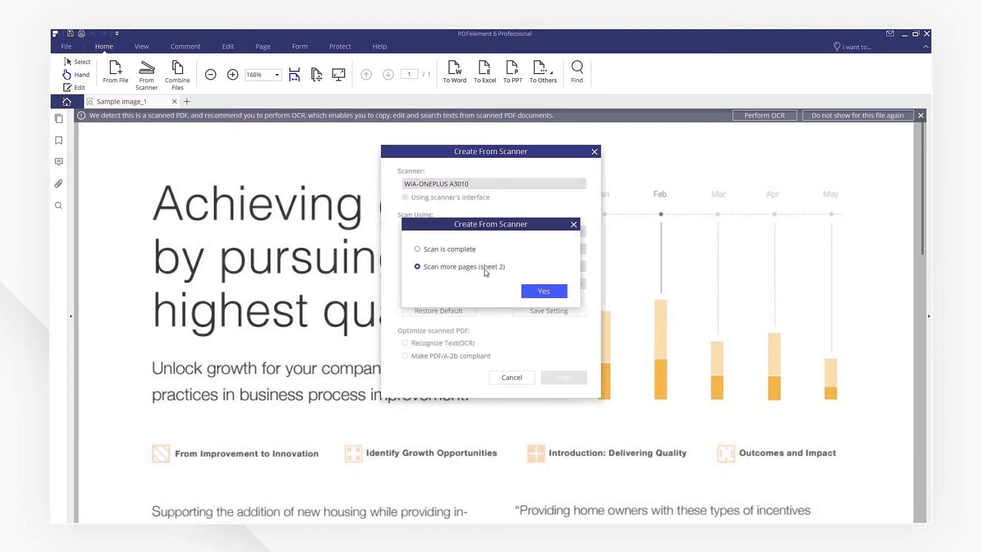
{"action": "left_click", "coordinate": [537, 292]}
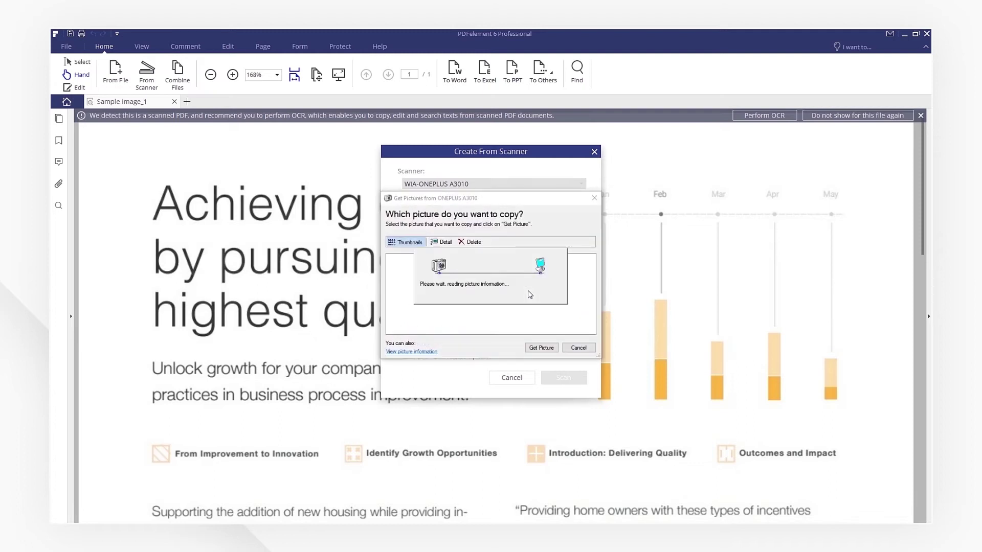
{"action": "double_click", "coordinate": [540, 296]}
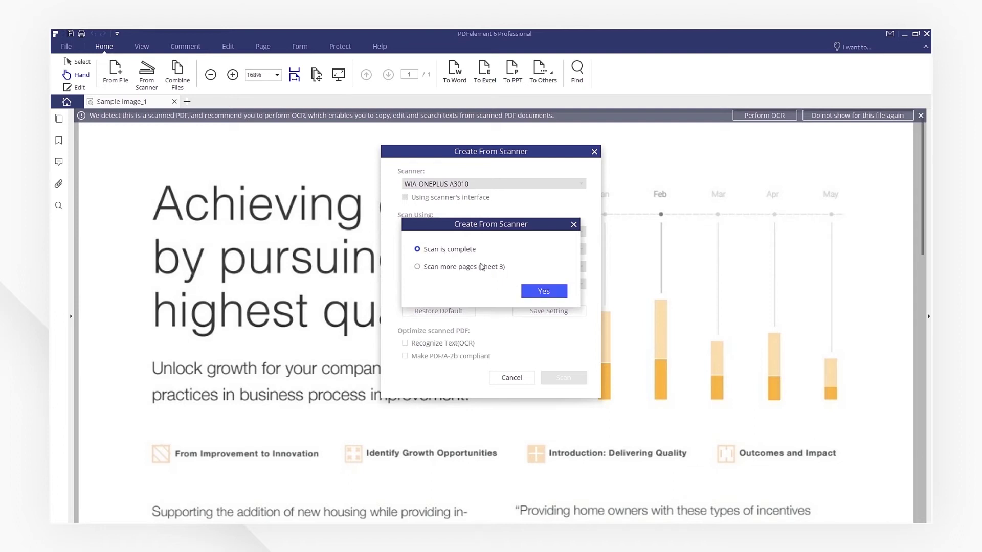
{"action": "left_click", "coordinate": [543, 292]}
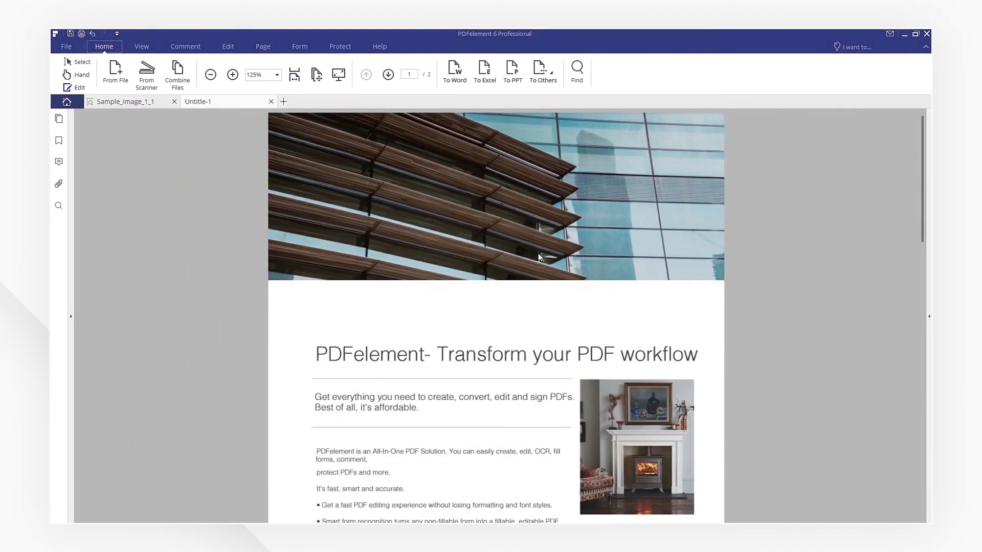
{"action": "scroll", "coordinate": [538, 254], "scroll_direction": "down", "scroll_amount": 5}
{"action": "scroll", "coordinate": [539, 257], "scroll_direction": "down", "scroll_amount": 5}
{"action": "scroll", "coordinate": [538, 257], "scroll_direction": "down", "scroll_amount": 5}
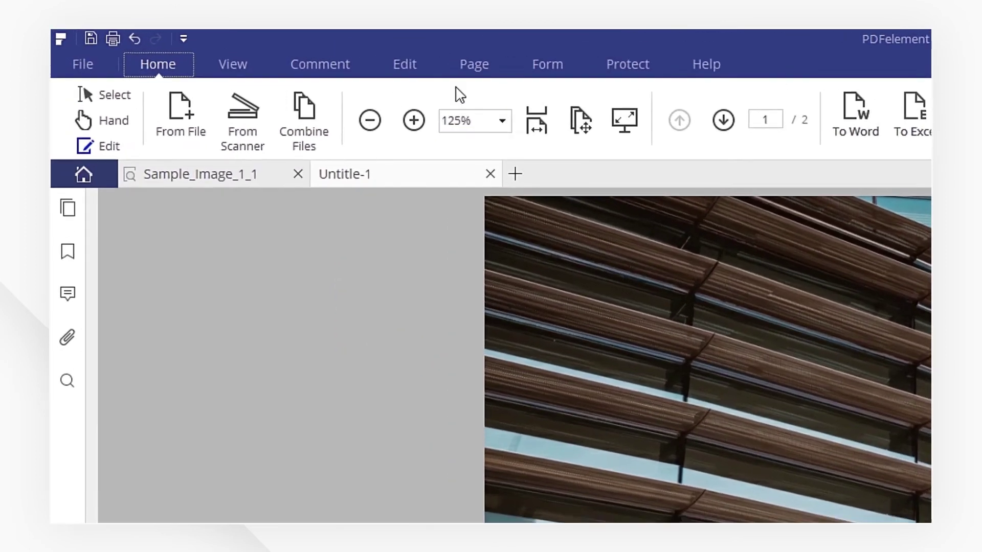
{"action": "left_click", "coordinate": [228, 47]}
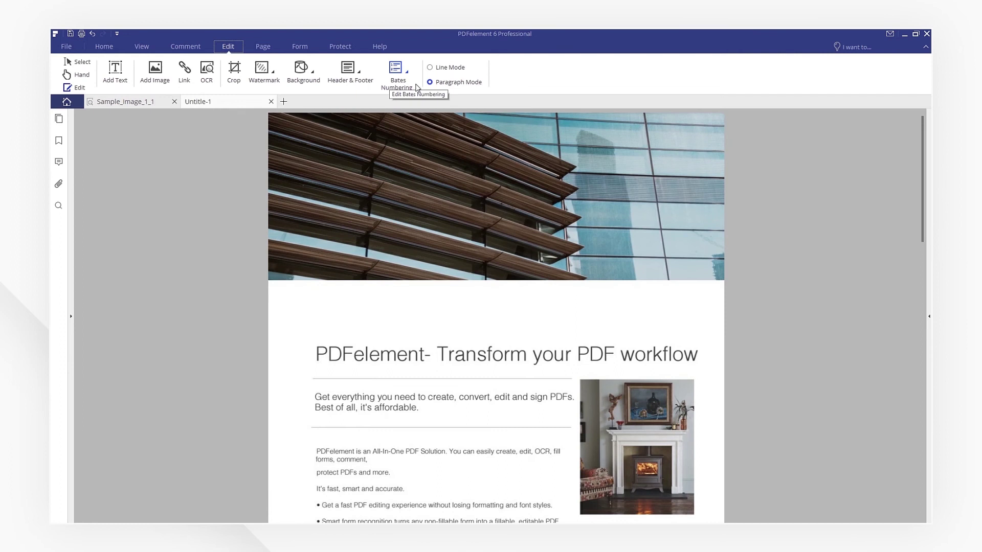
{"action": "scroll", "coordinate": [539, 257], "scroll_direction": "down", "scroll_amount": 3}
{"action": "scroll", "coordinate": [539, 257], "scroll_direction": "down", "scroll_amount": 5}
{"action": "scroll", "coordinate": [539, 256], "scroll_direction": "down", "scroll_amount": 3}
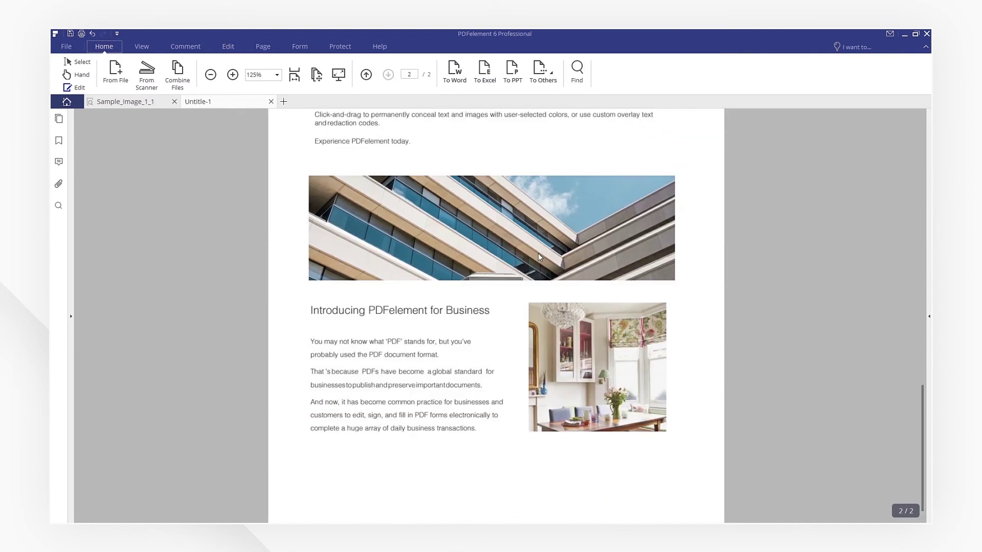
{"action": "scroll", "coordinate": [539, 257], "scroll_direction": "up", "scroll_amount": 3}
{"action": "scroll", "coordinate": [539, 257], "scroll_direction": "up", "scroll_amount": 5}
{"action": "scroll", "coordinate": [539, 258], "scroll_direction": "up", "scroll_amount": 5}
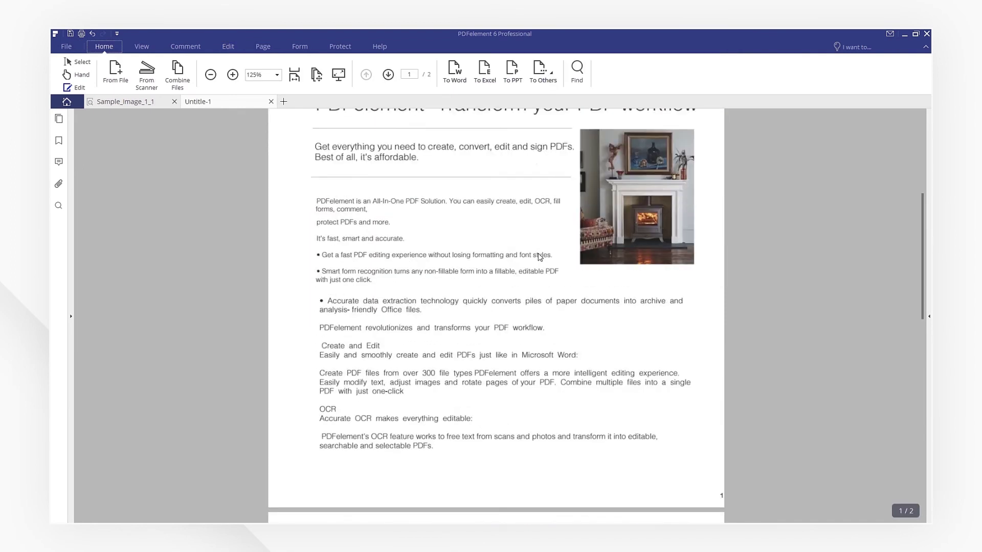
{"action": "scroll", "coordinate": [540, 256], "scroll_direction": "up", "scroll_amount": 5}
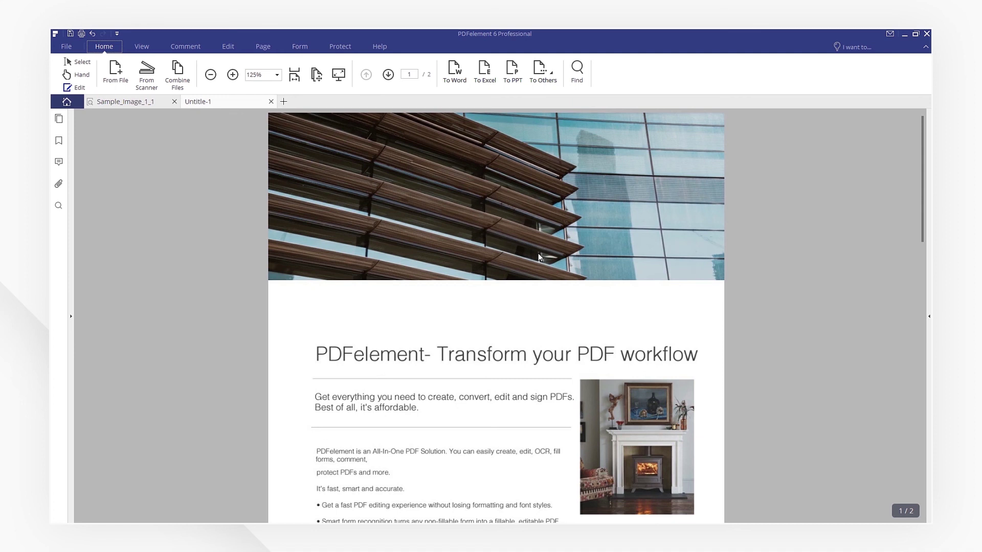